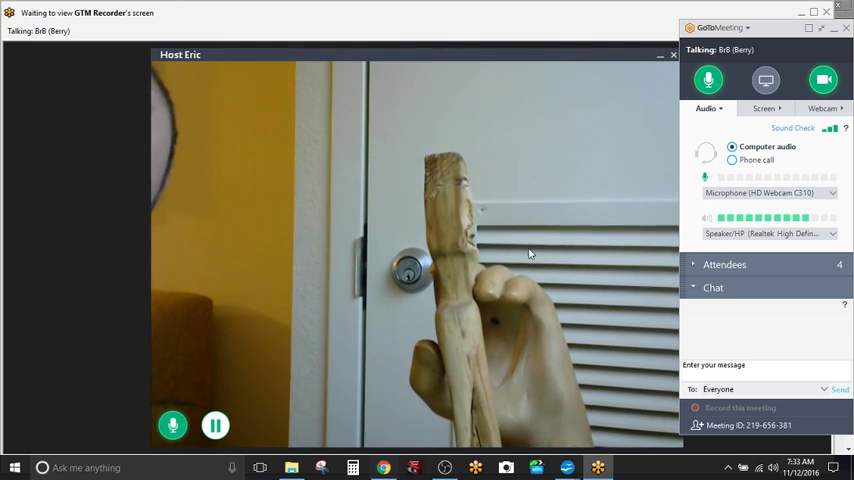
Step: After the webcam puppet skit, bring the still-recording OBS Studio window to the front
click(444, 467)
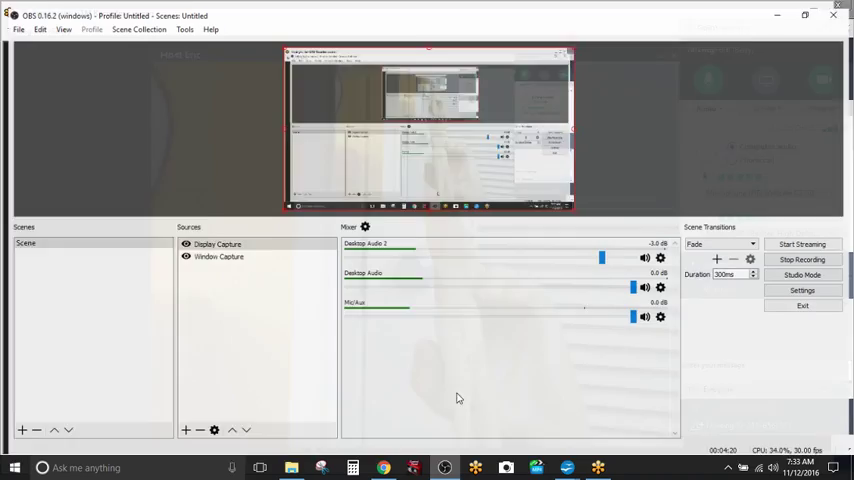